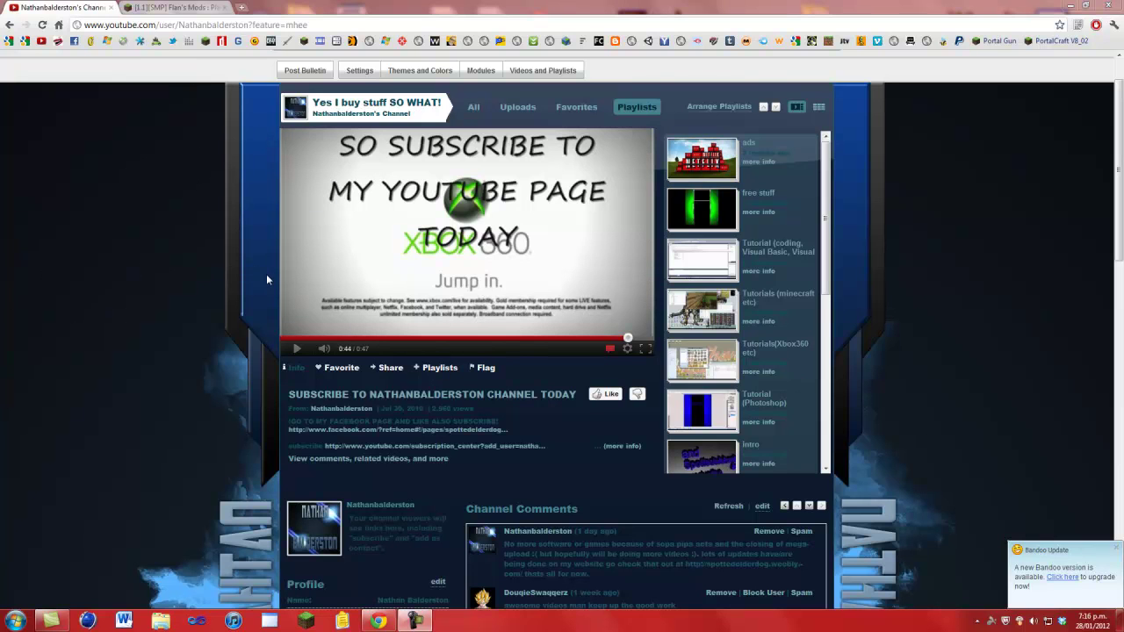
Switch Chrome from the YouTube channel to the Minecraft Forums 'Flan's Mods' thread.
left_click(158, 7)
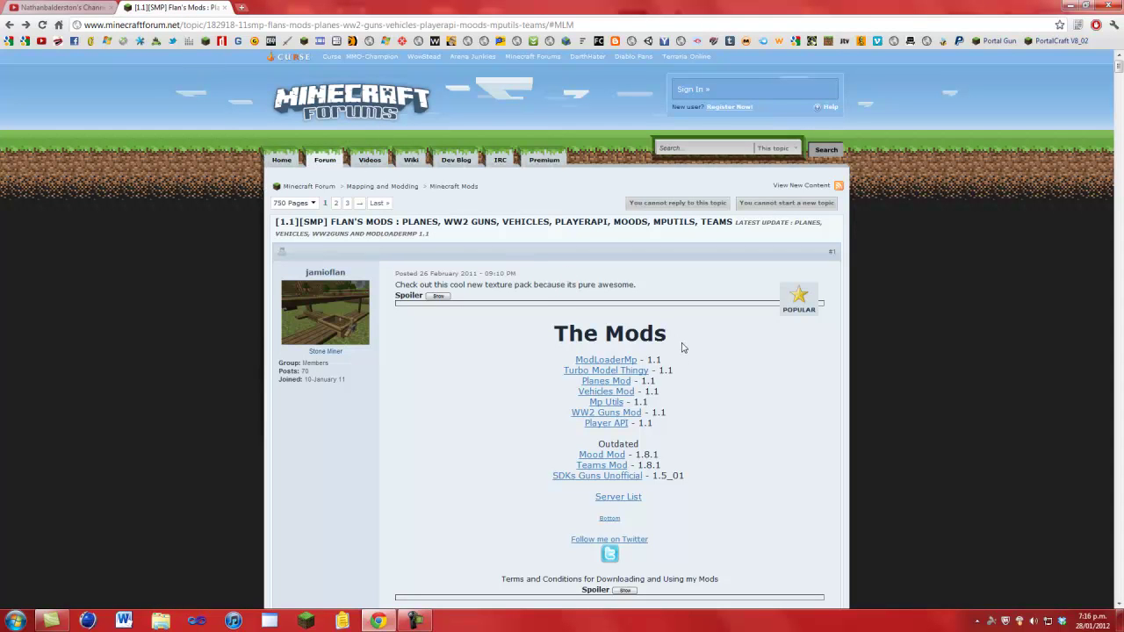
Scroll to the Quick Download Section and follow the 'ModLoaderMp Client v2' link.
scroll(667, 359, "down", 3)
scroll(557, 430, "down", 4)
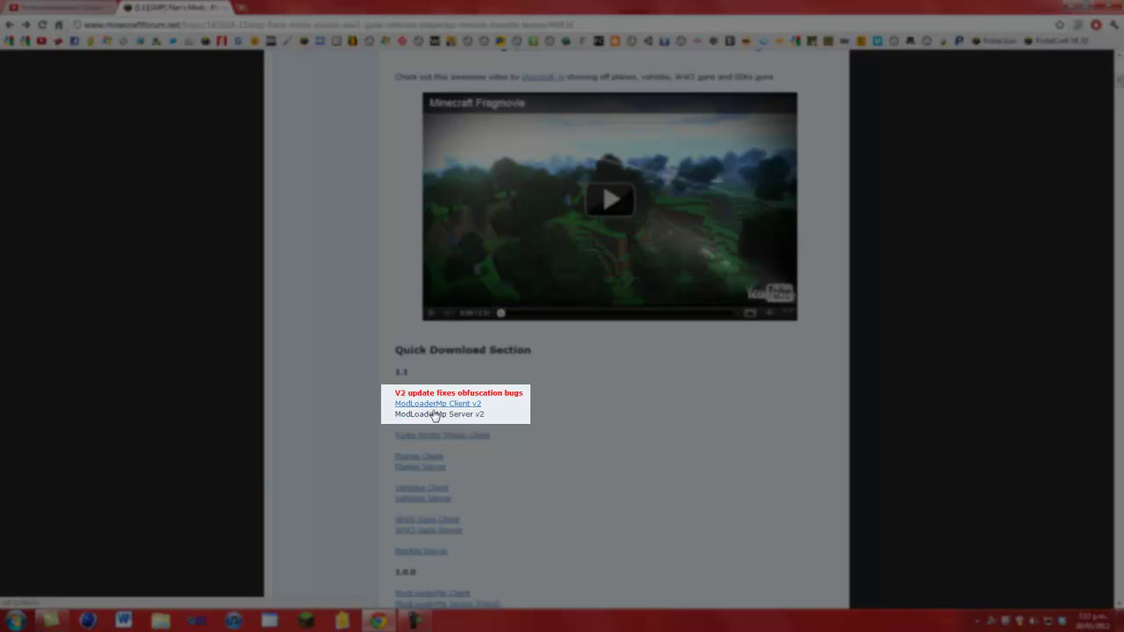
left_click(432, 406)
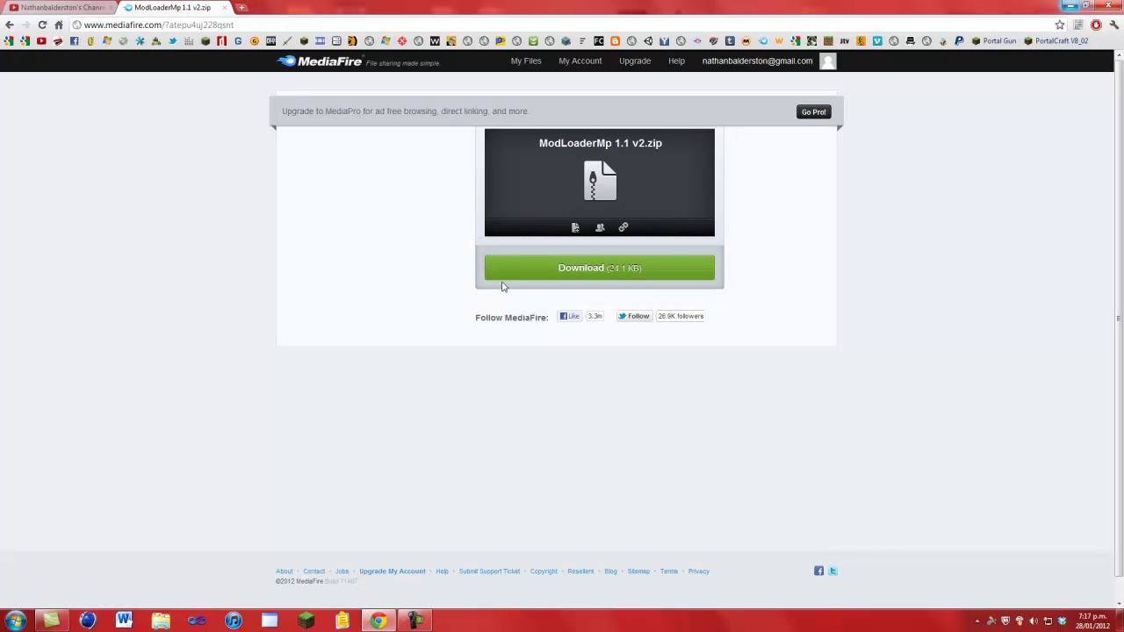
Download ModLoaderMp 1.1 v2.zip (24.1 KB) from MediaFire.
left_click(532, 259)
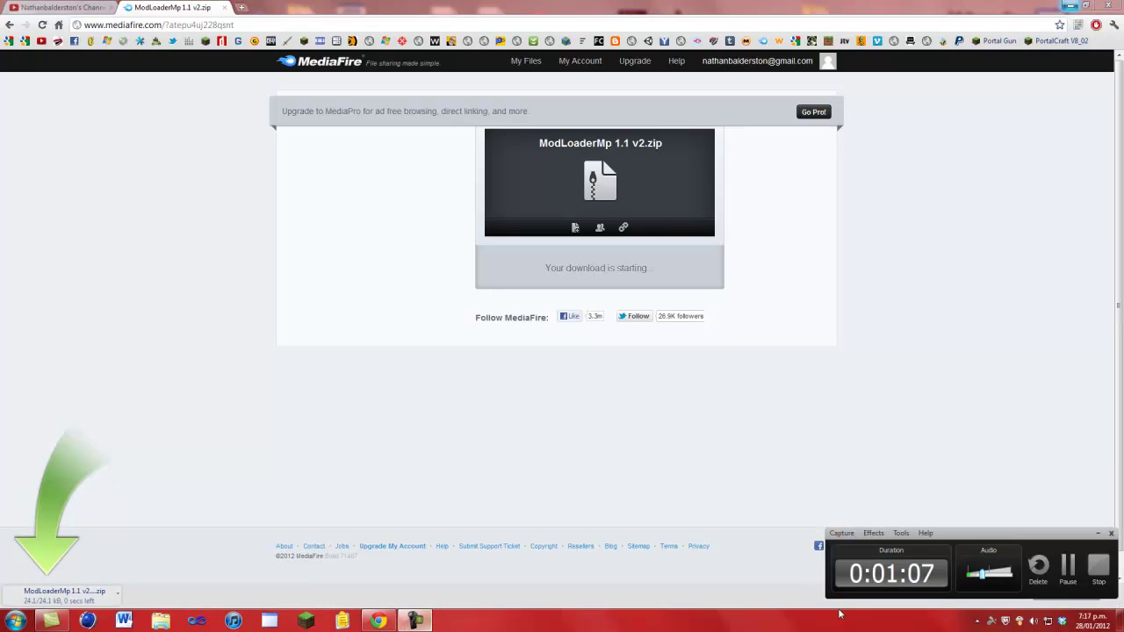
left_click(414, 620)
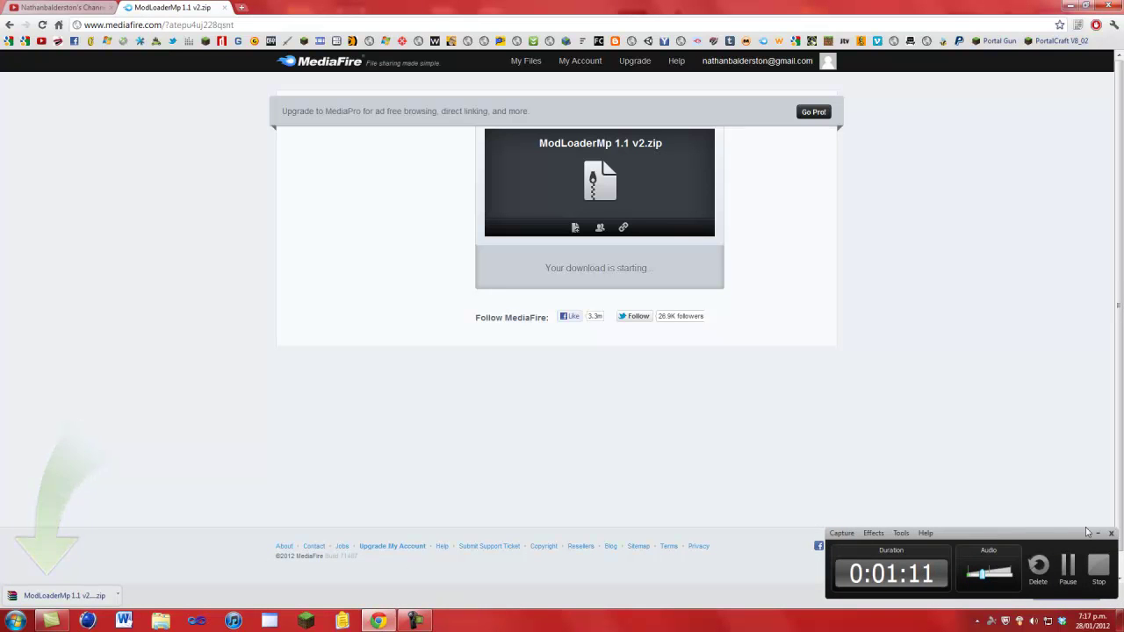
left_click(96, 543)
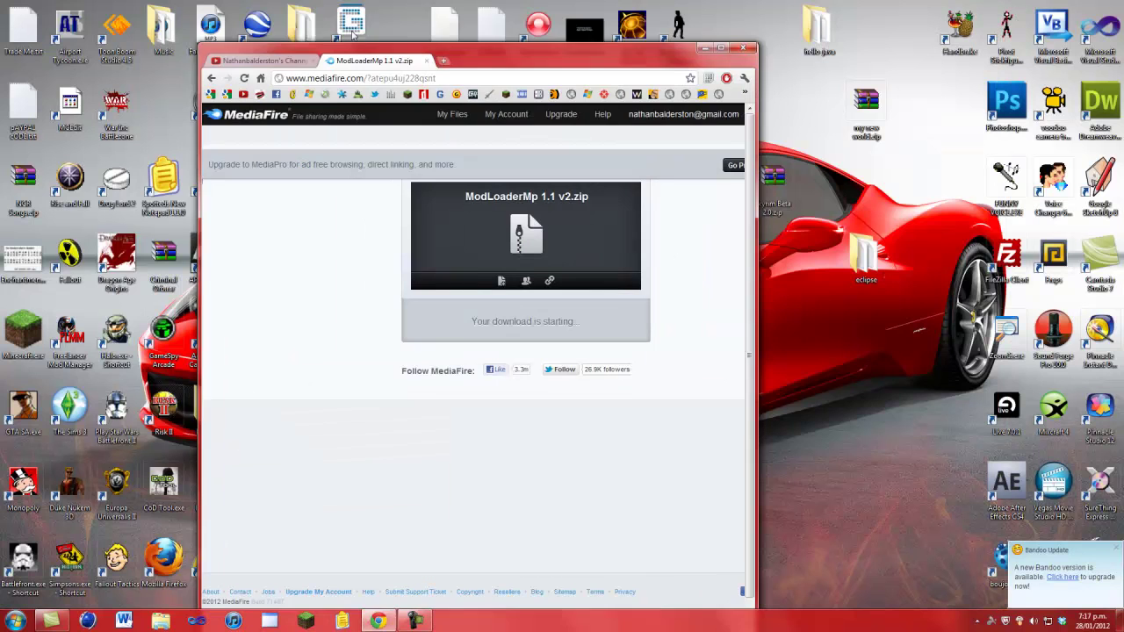
Dock Chrome on the left half and drag the downloaded zip onto the desktop.
left_click_drag(777, 6, 2, 26)
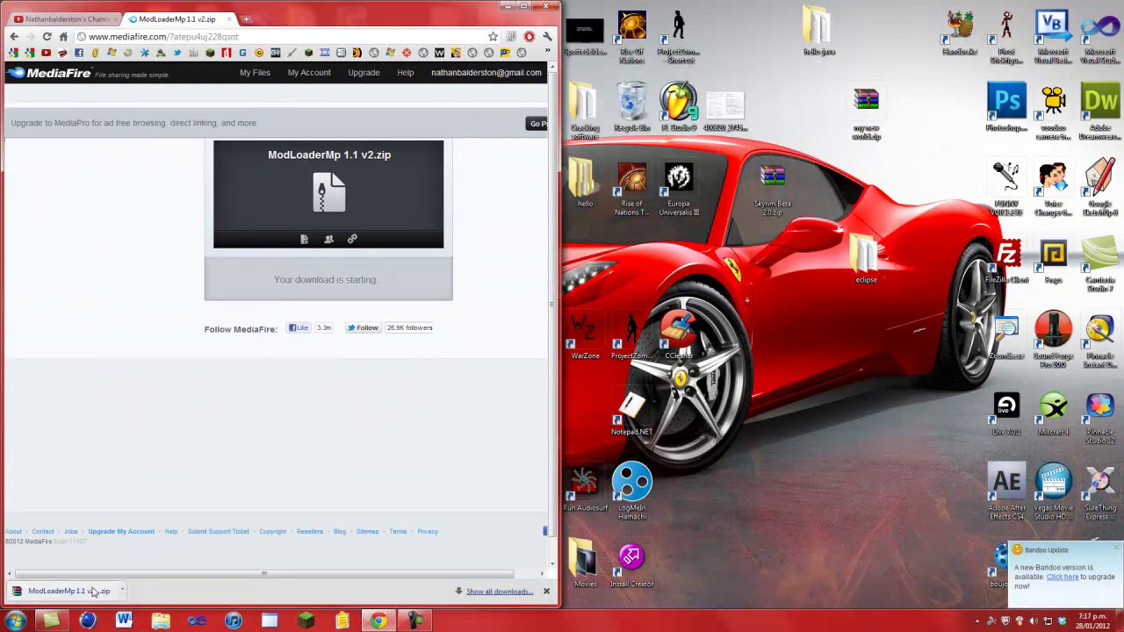
left_click_drag(88, 591, 838, 424)
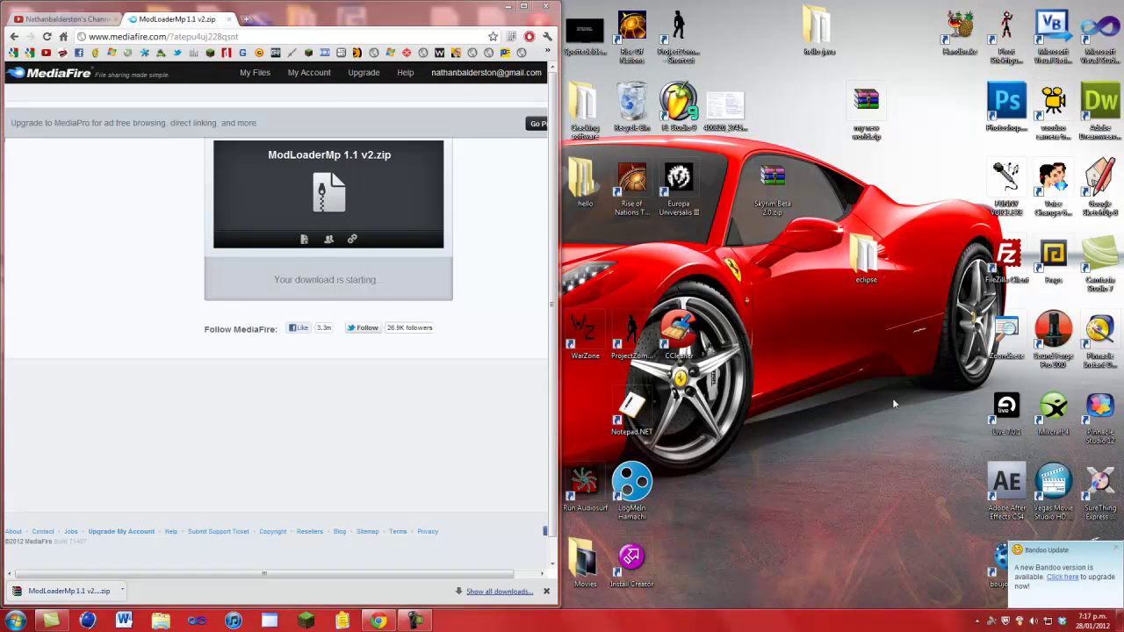
mouse_move(946, 443)
left_mouse_down()
mouse_move(866, 384)
mouse_move(798, 430)
left_mouse_up()
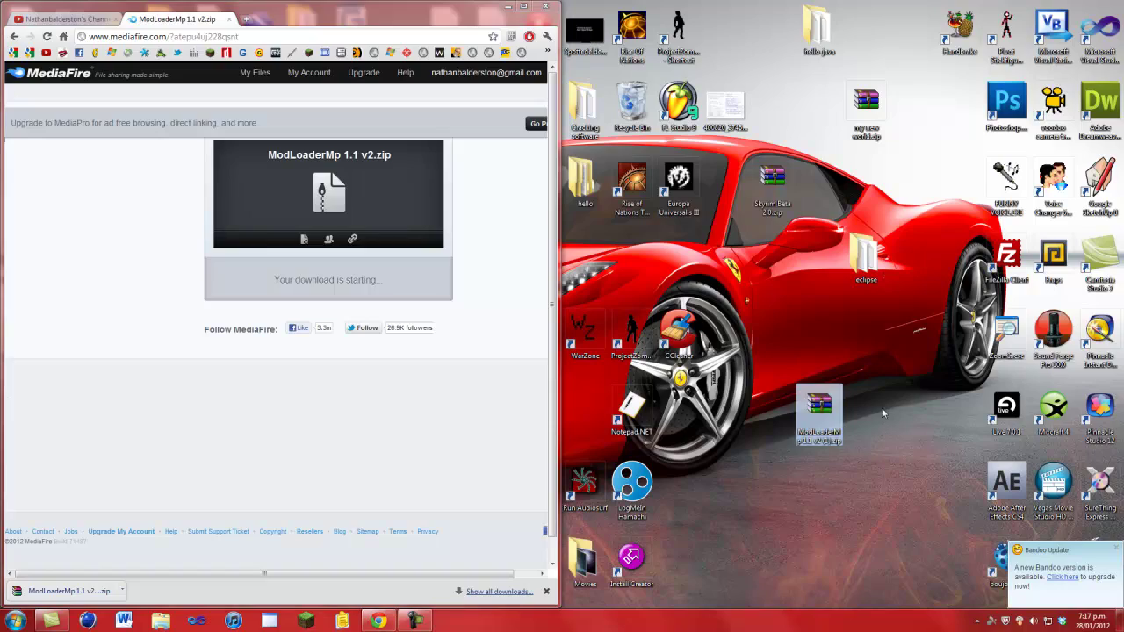
Open the %appdata% Roaming folder by choosing it from the Run dialog's history.
left_click(507, 7)
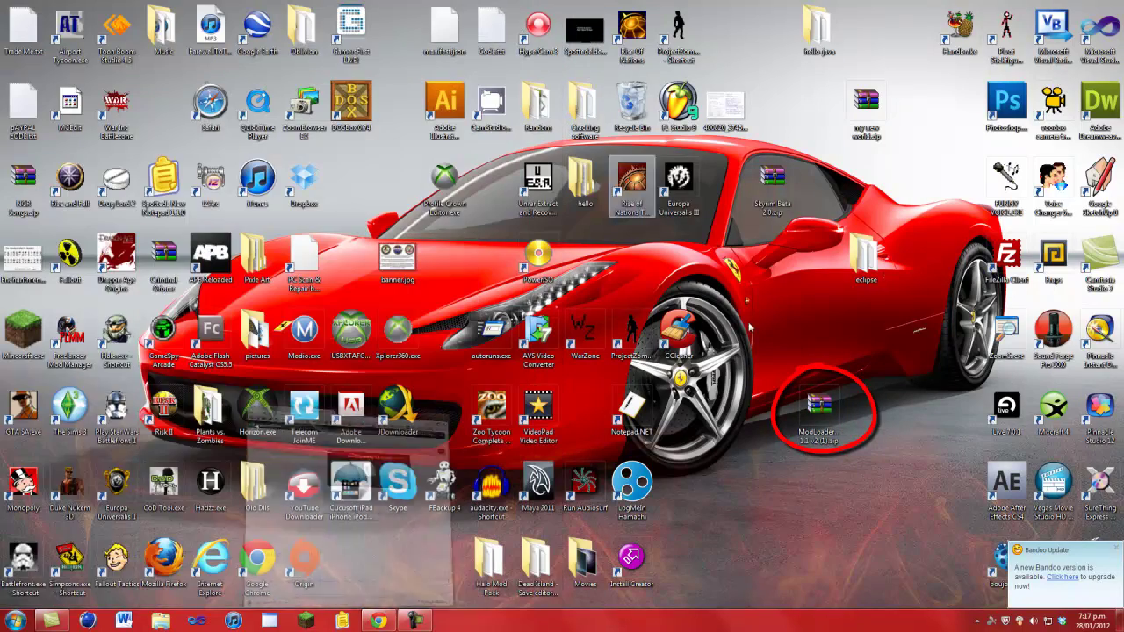
left_click(16, 620)
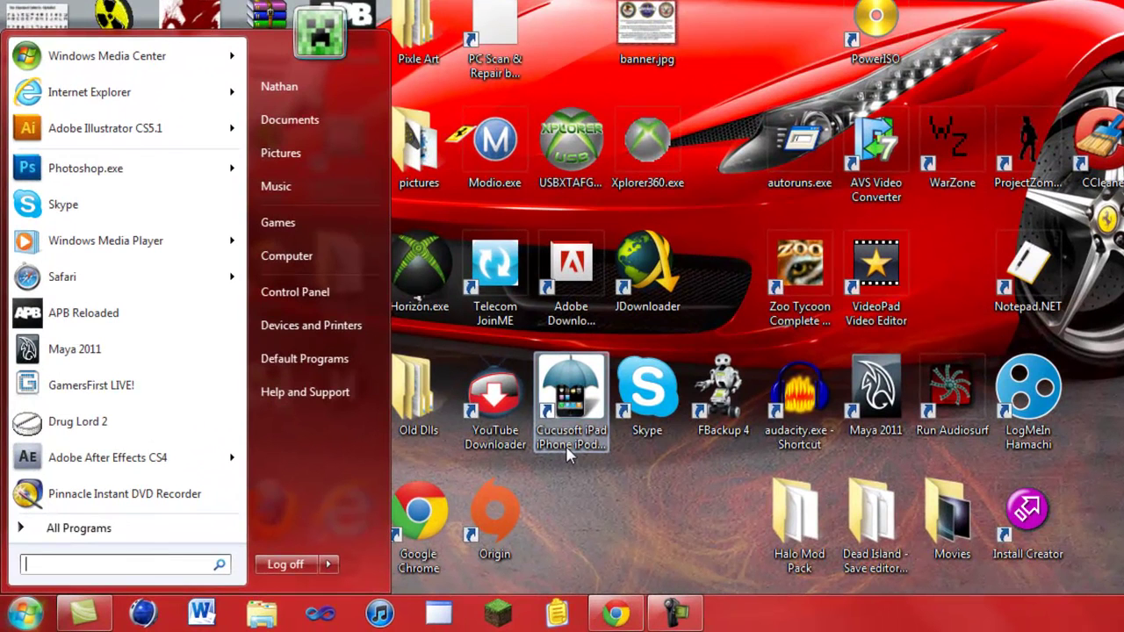
type("Ru")
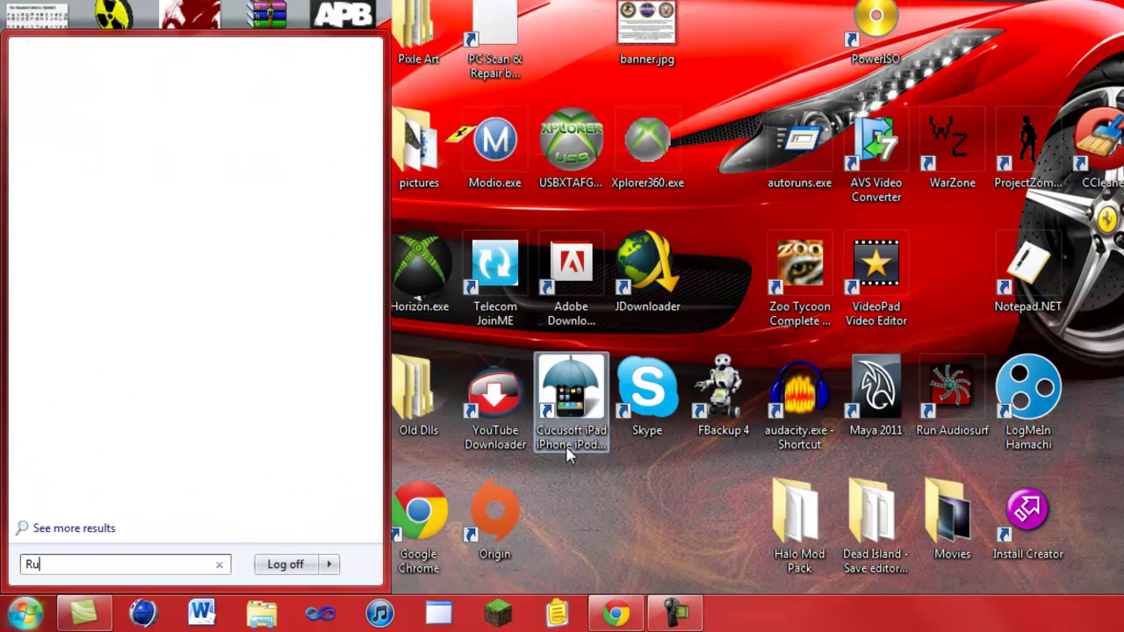
type("s")
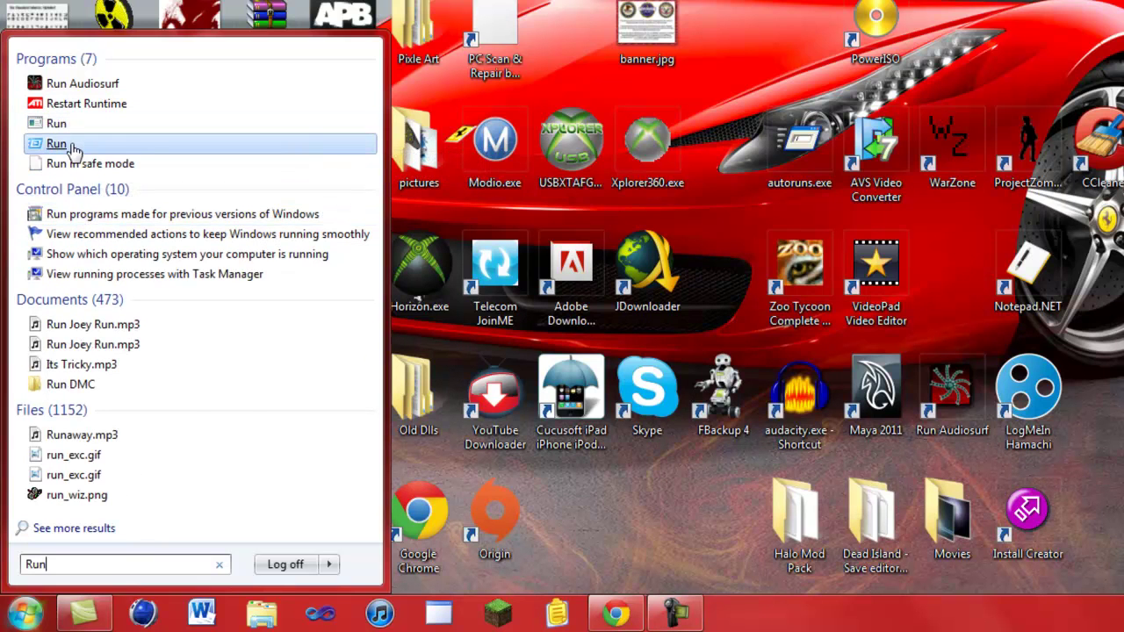
left_click(72, 143)
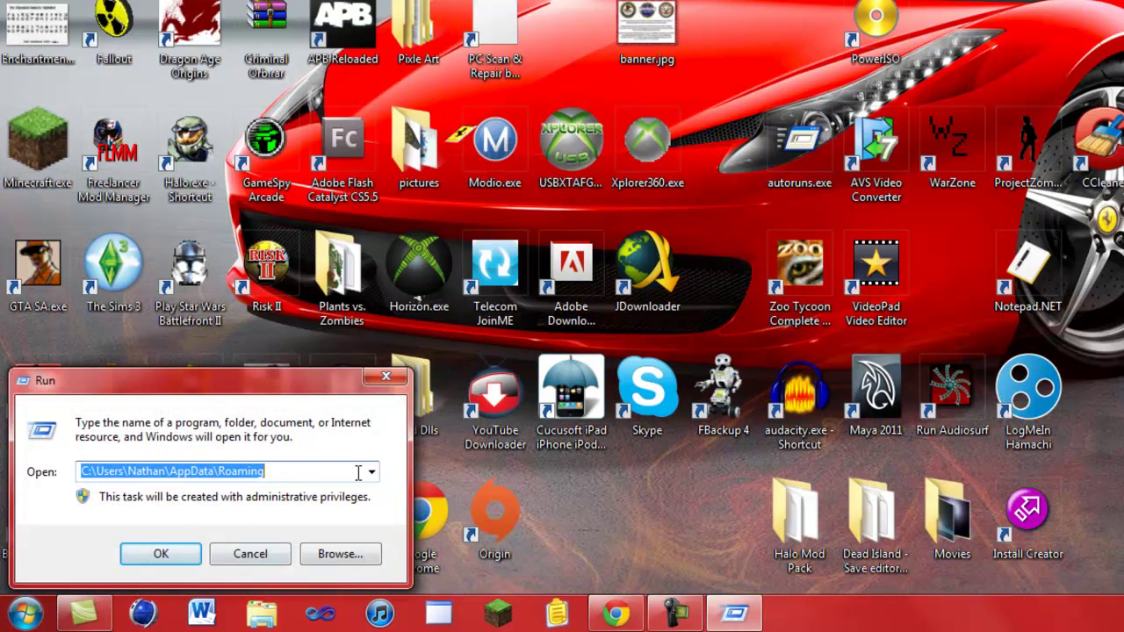
left_click(372, 473)
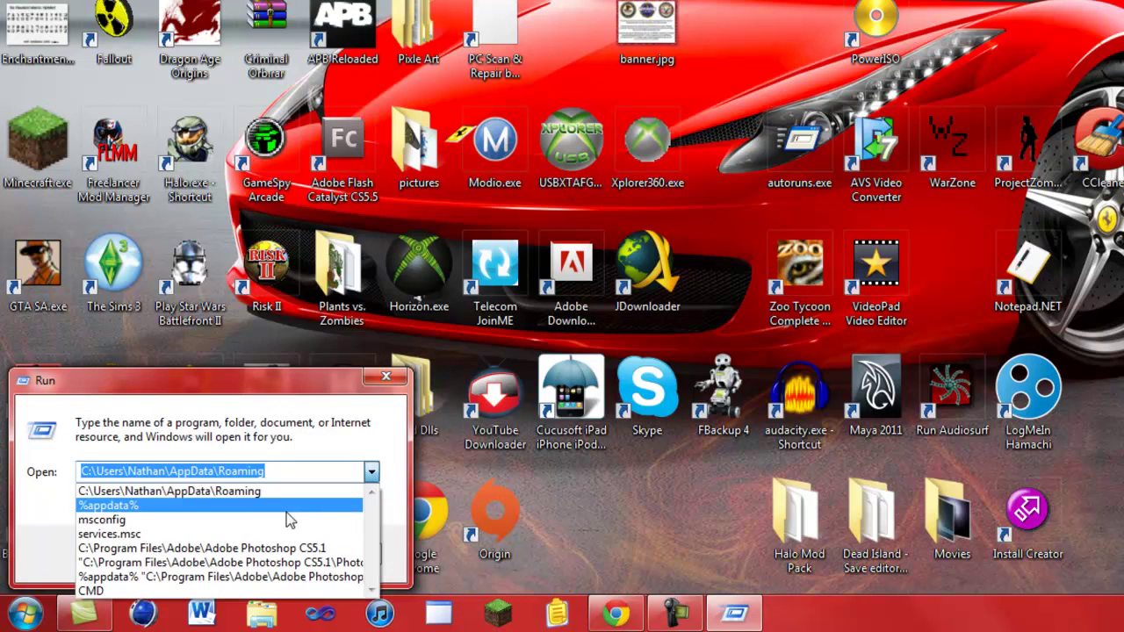
left_click(138, 505)
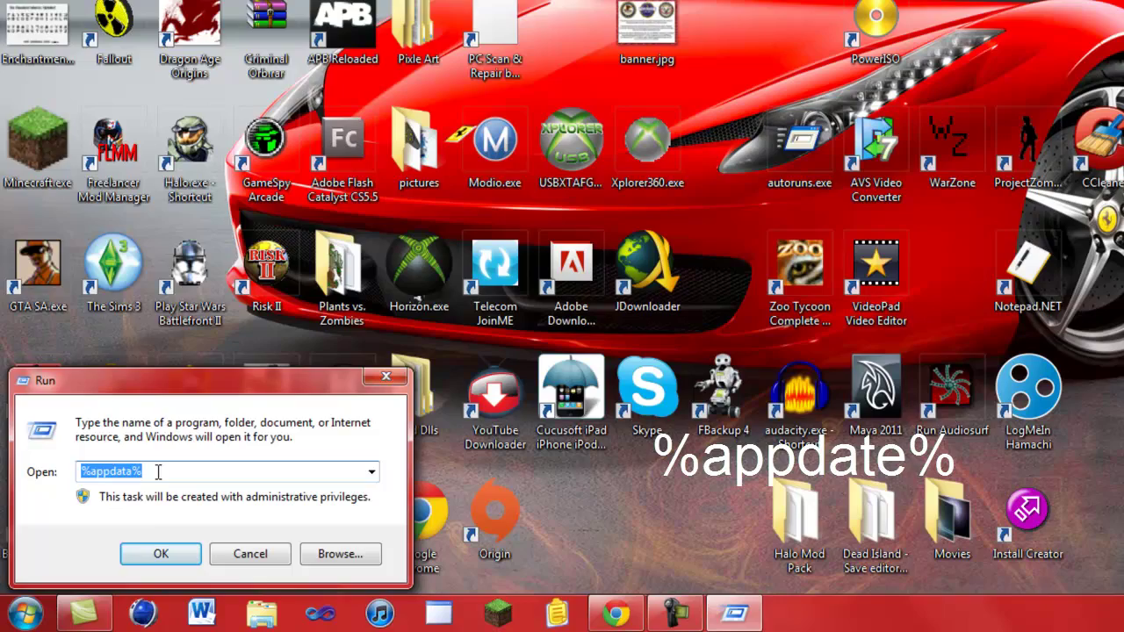
left_click(155, 555)
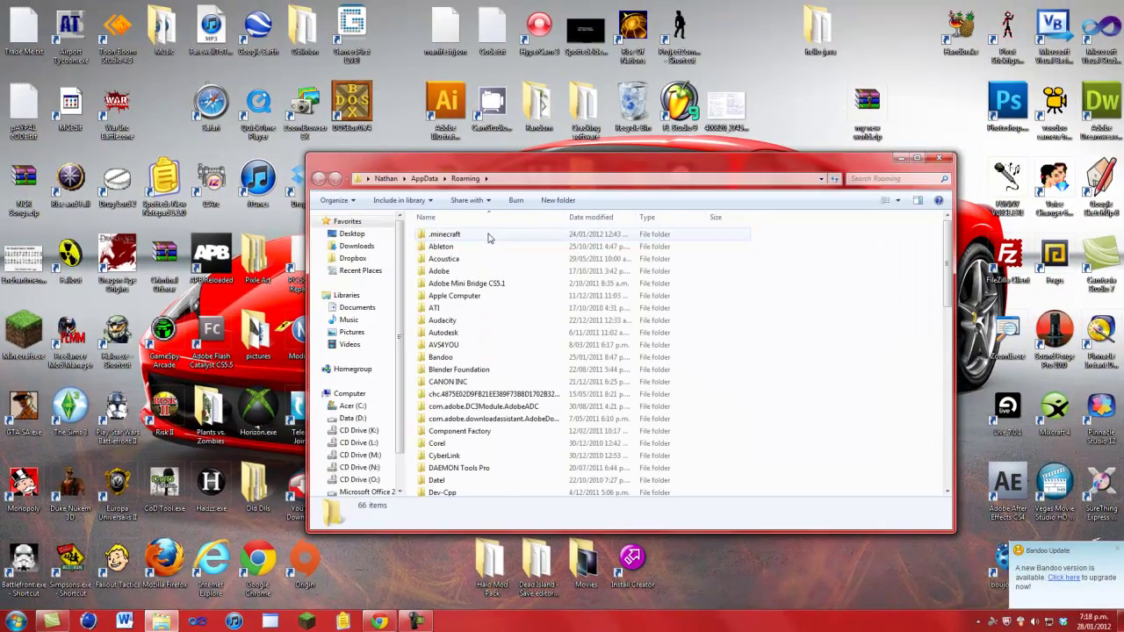
Go into .minecraft\bin and open minecraft.jar in WinRAR.
left_click(488, 235)
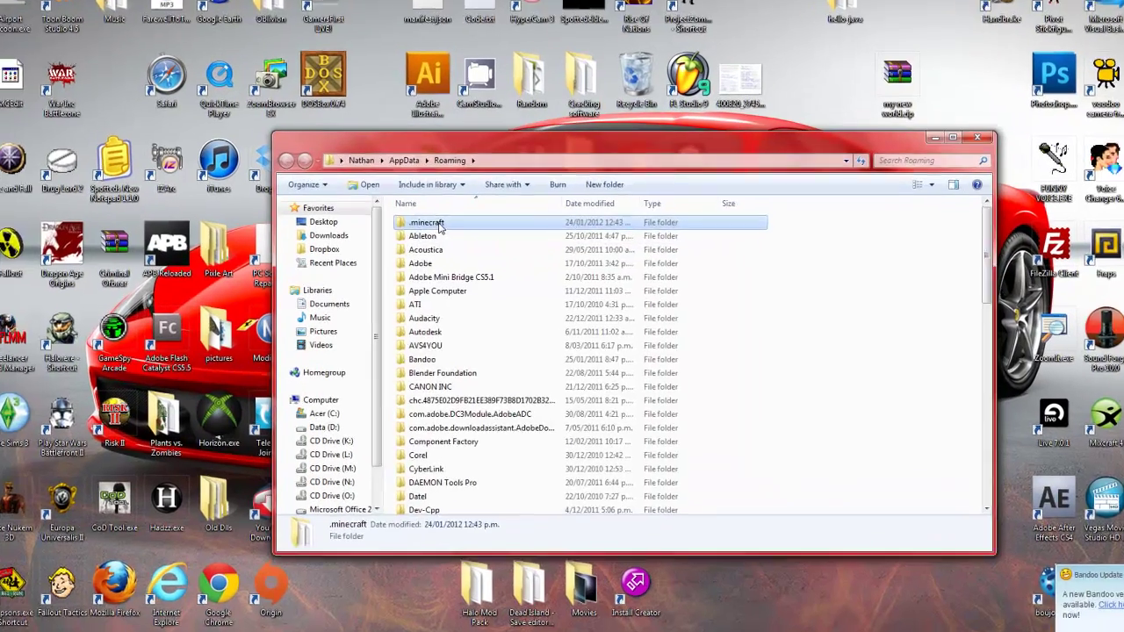
double_click(443, 237)
left_click(493, 217)
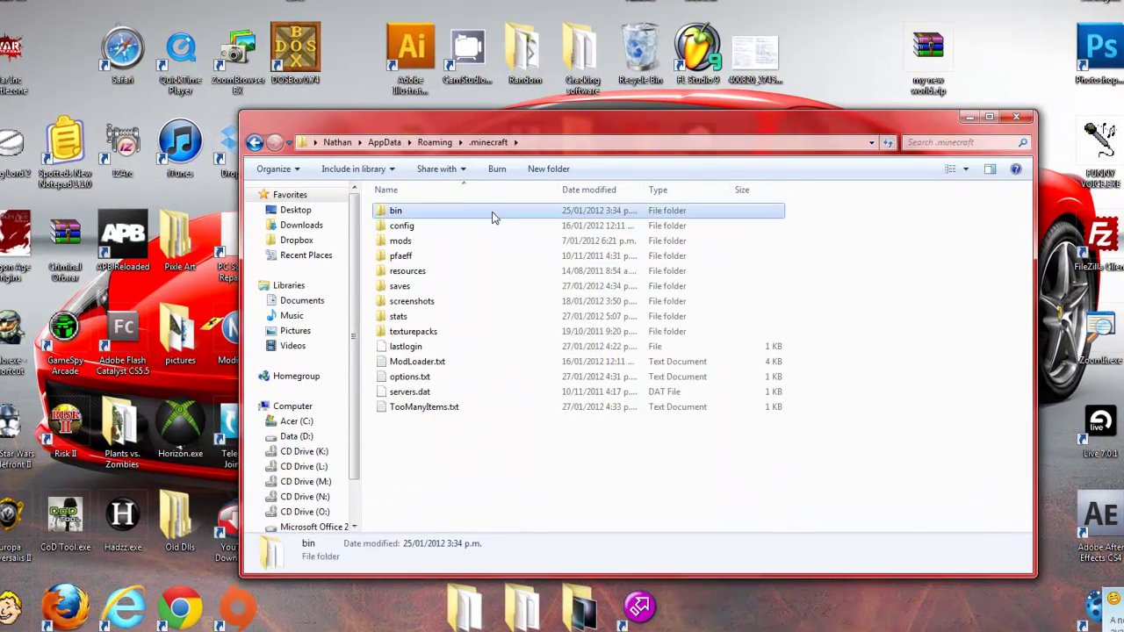
double_click(493, 217)
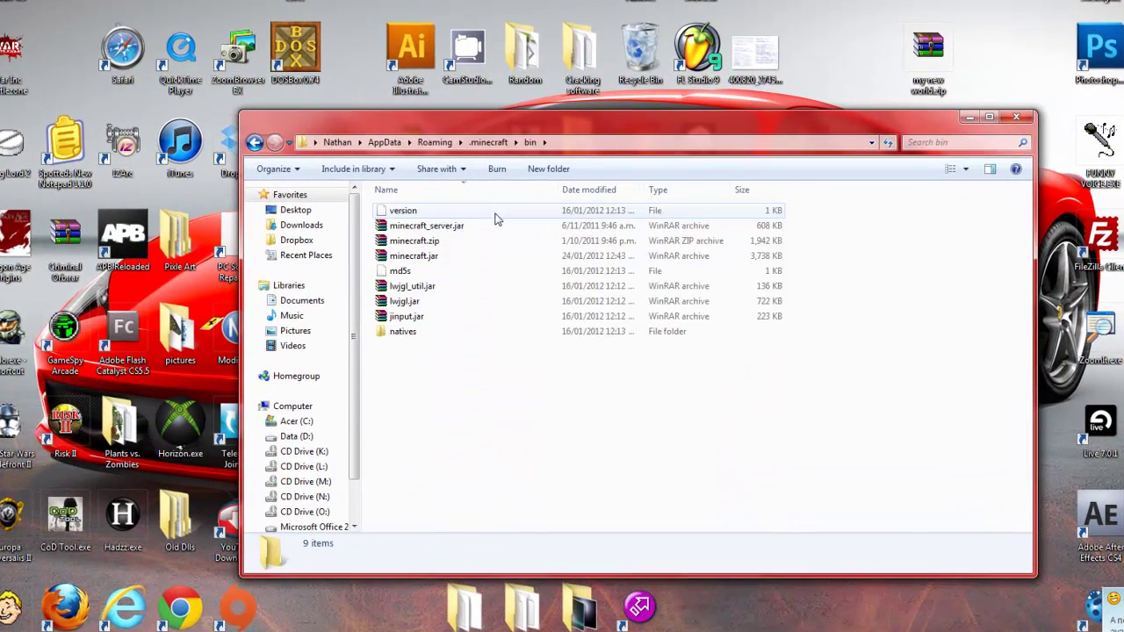
left_click(409, 257)
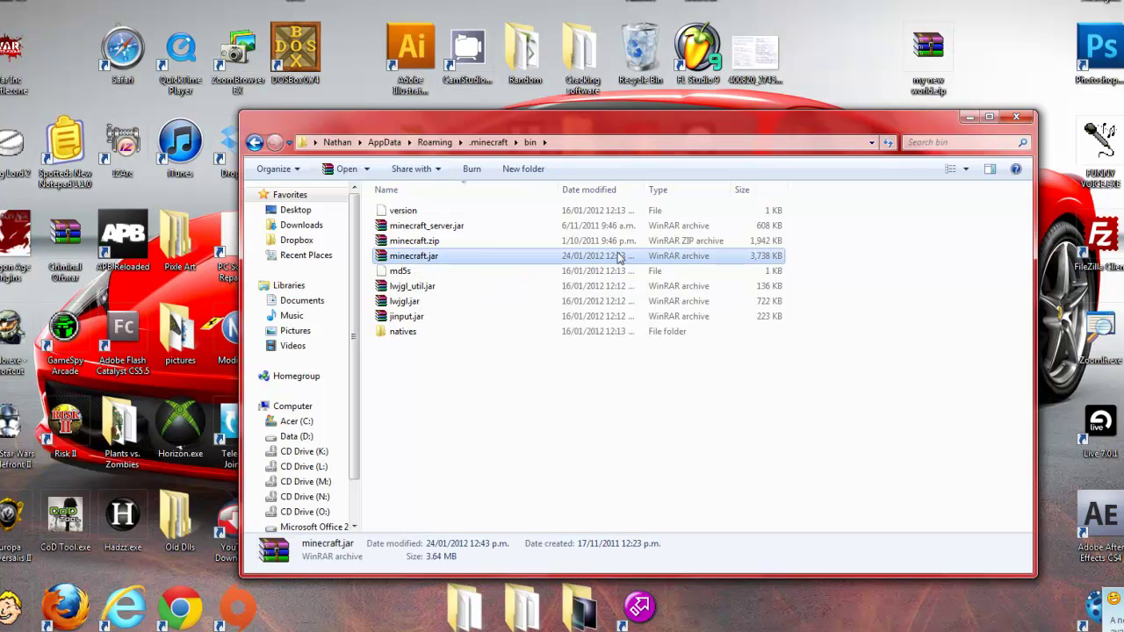
mouse_move(413, 255)
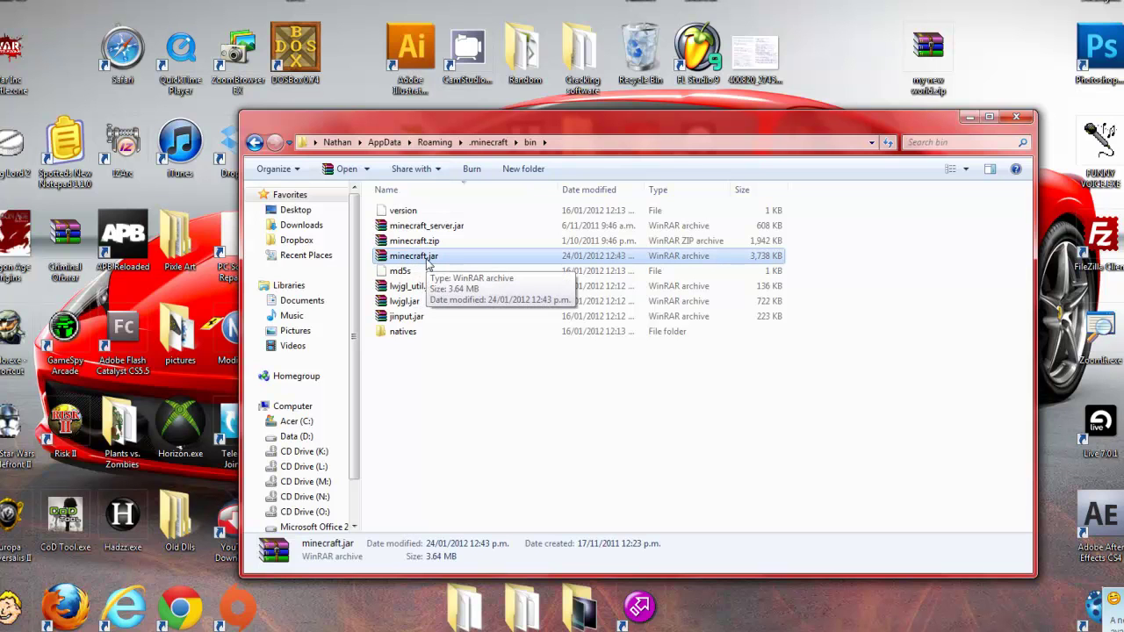
double_click(469, 256)
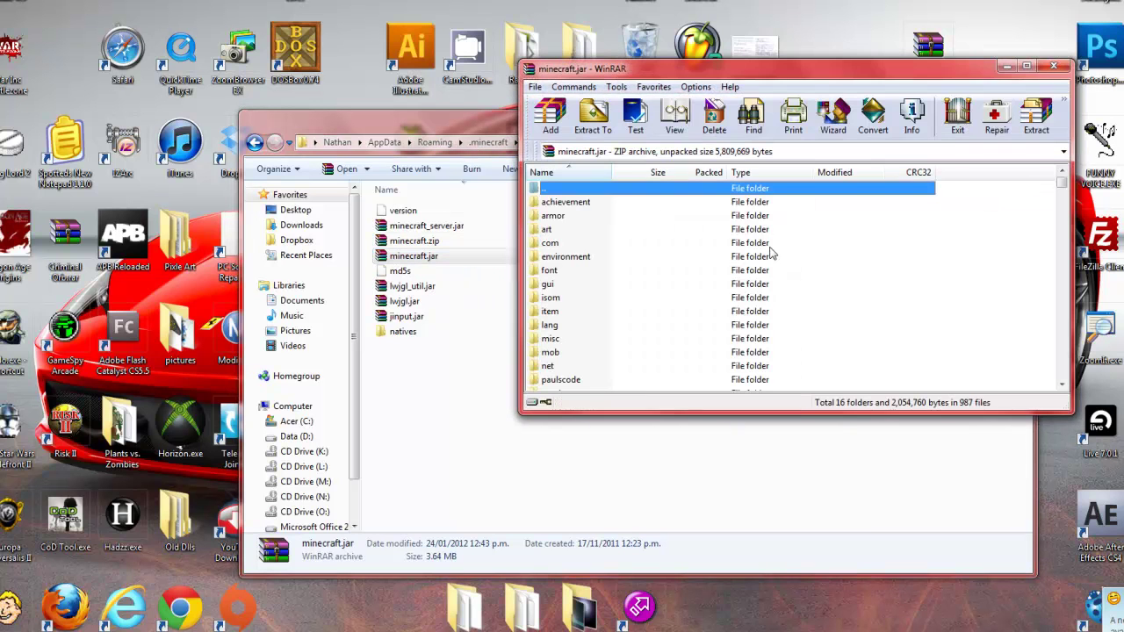
Dismiss the WinRAR trial notice, move minecraft.jar aside, and minimise the Explorer window.
left_click(901, 179)
left_click_drag(929, 76, 624, 86)
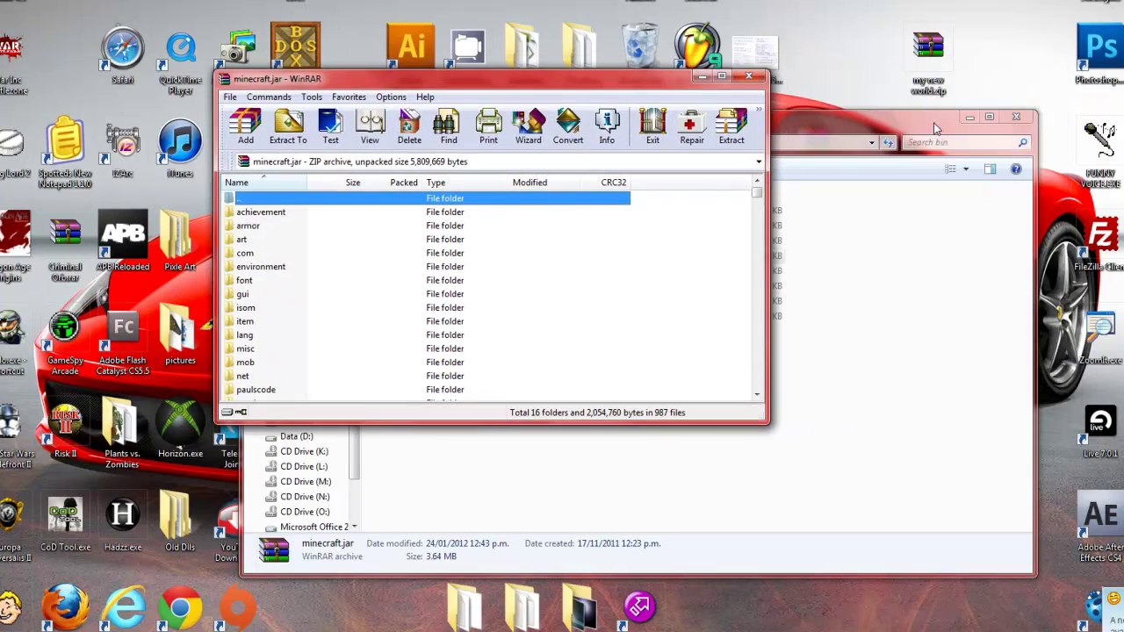
left_click_drag(933, 122, 868, 167)
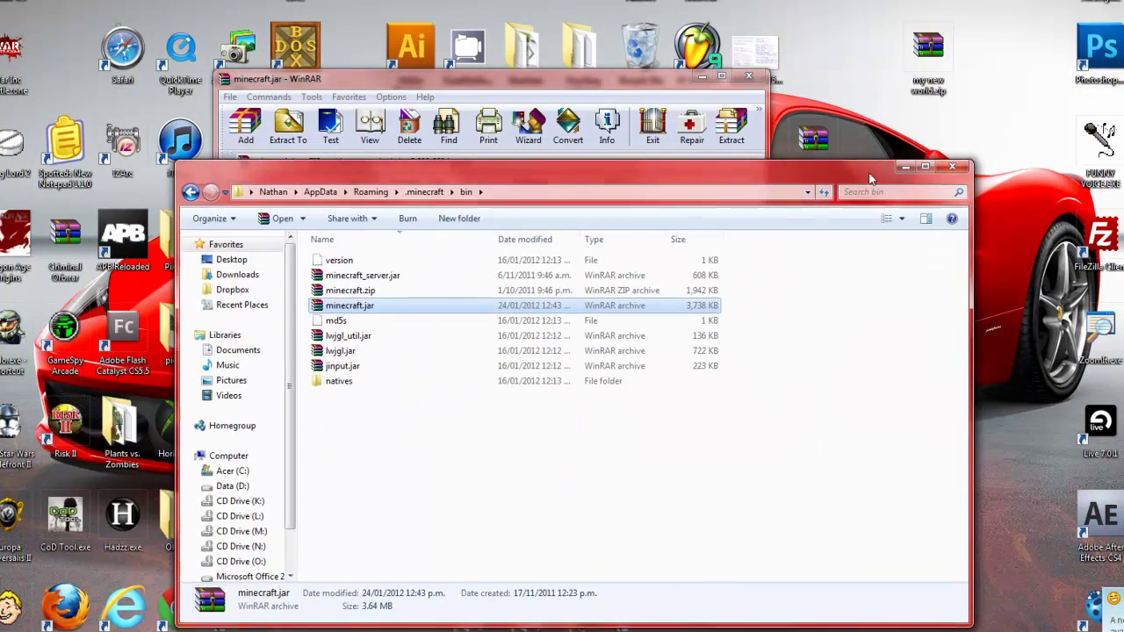
left_click(663, 80)
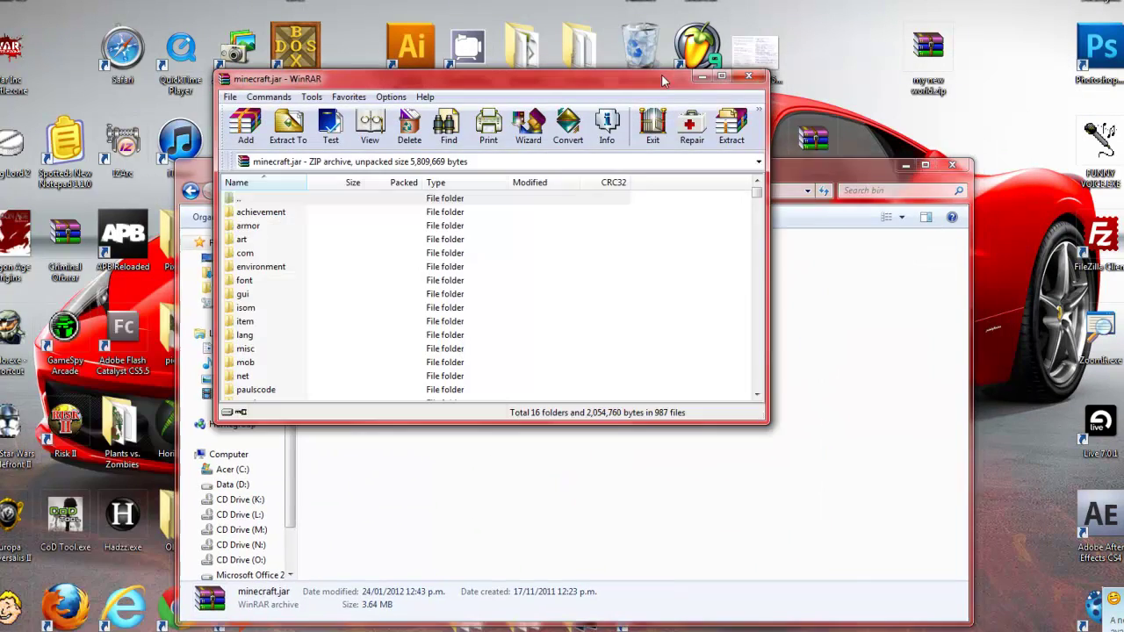
left_click(905, 165)
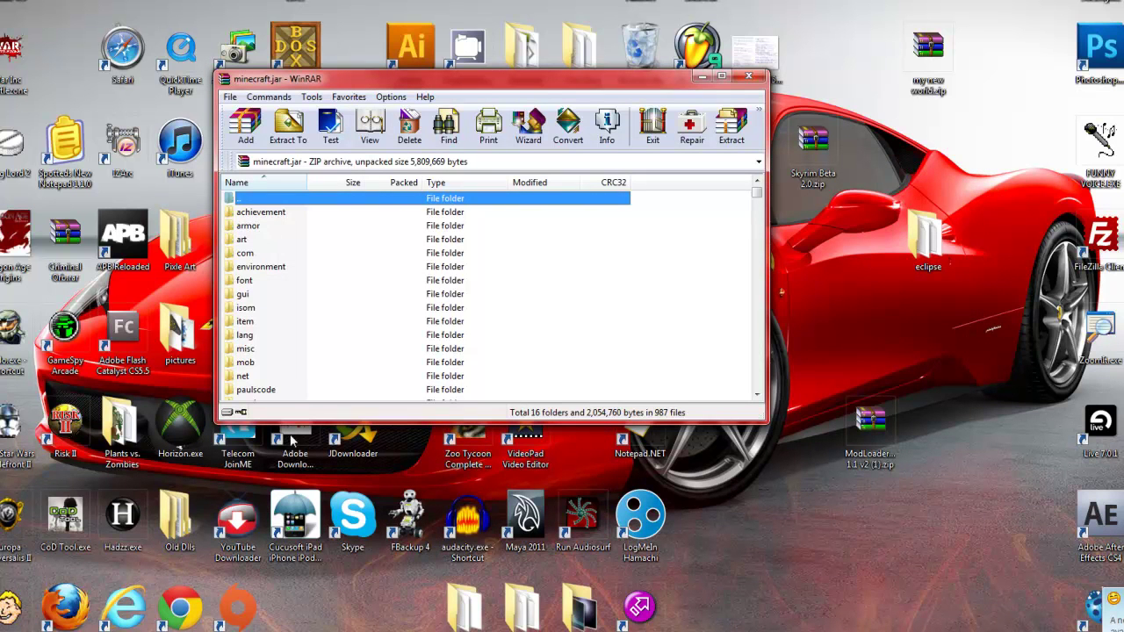
scroll(414, 335, "down", 1)
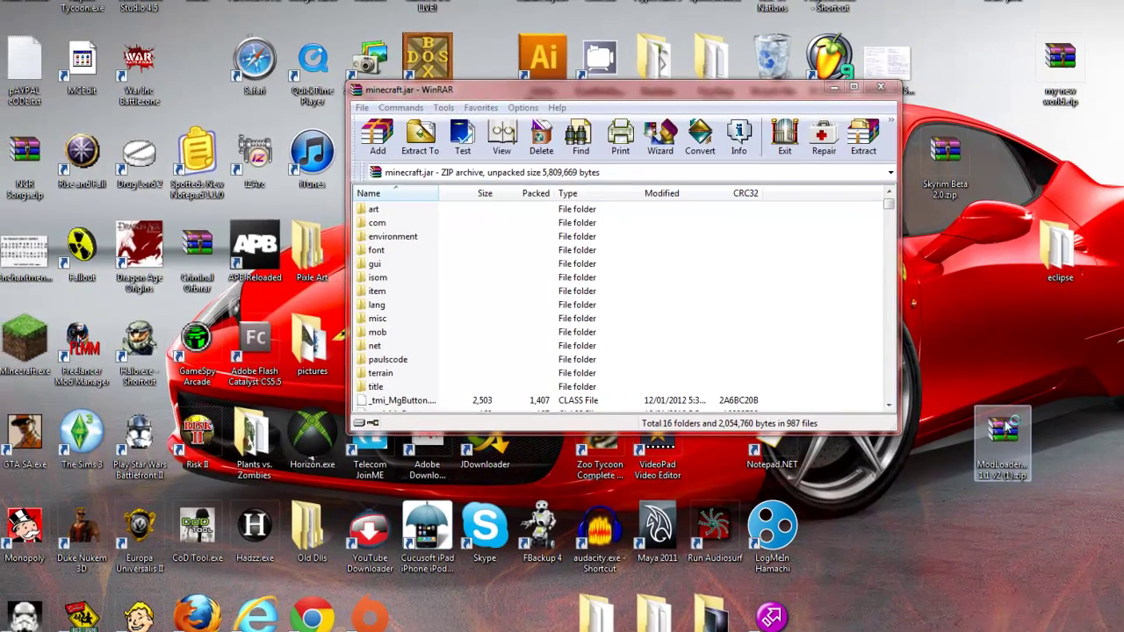
Drag all nine class files from the ModLoaderMp zip into minecraft.jar, replacing existing ones.
double_click(869, 423)
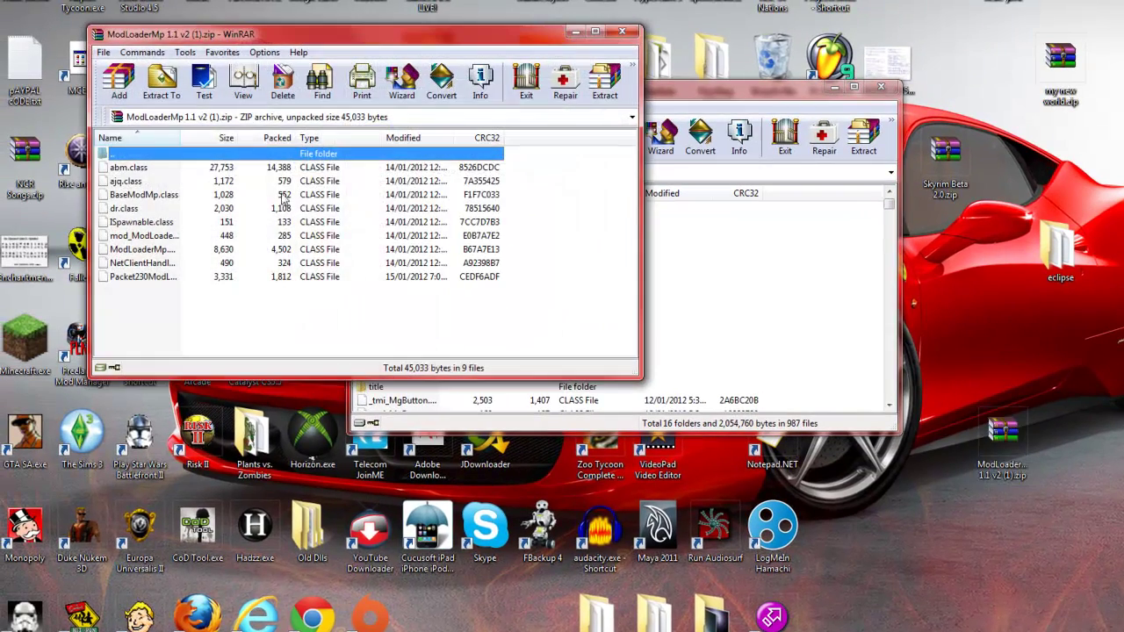
left_click(474, 140)
left_click_drag(479, 319, 400, 165)
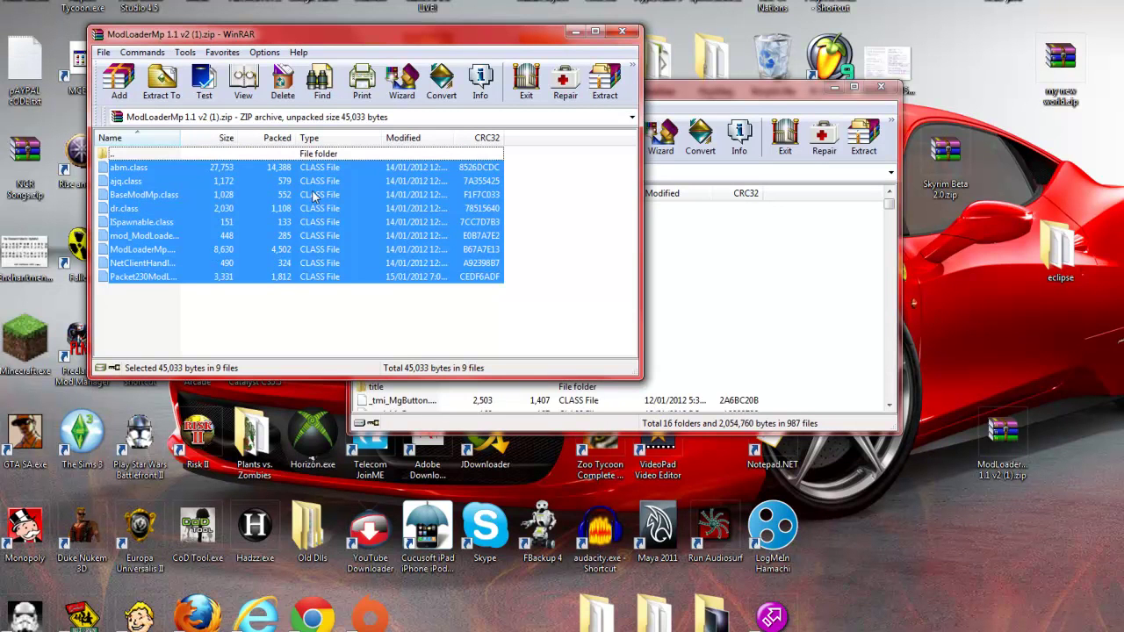
left_click(316, 168)
left_click(328, 279, "shift")
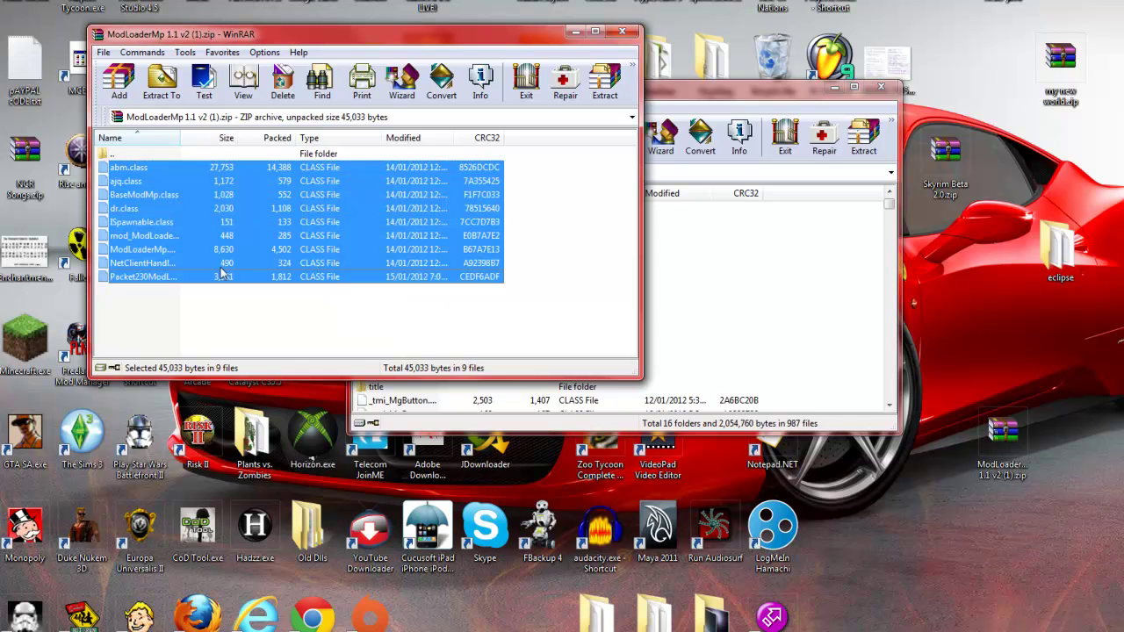
left_click_drag(102, 196, 829, 350)
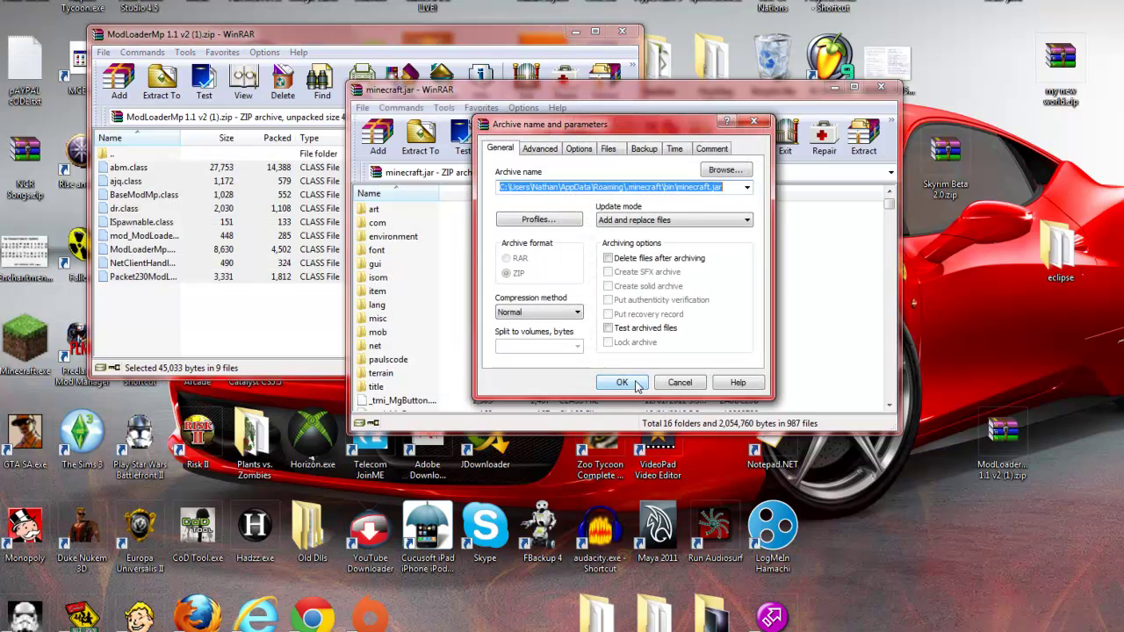
left_click(638, 387)
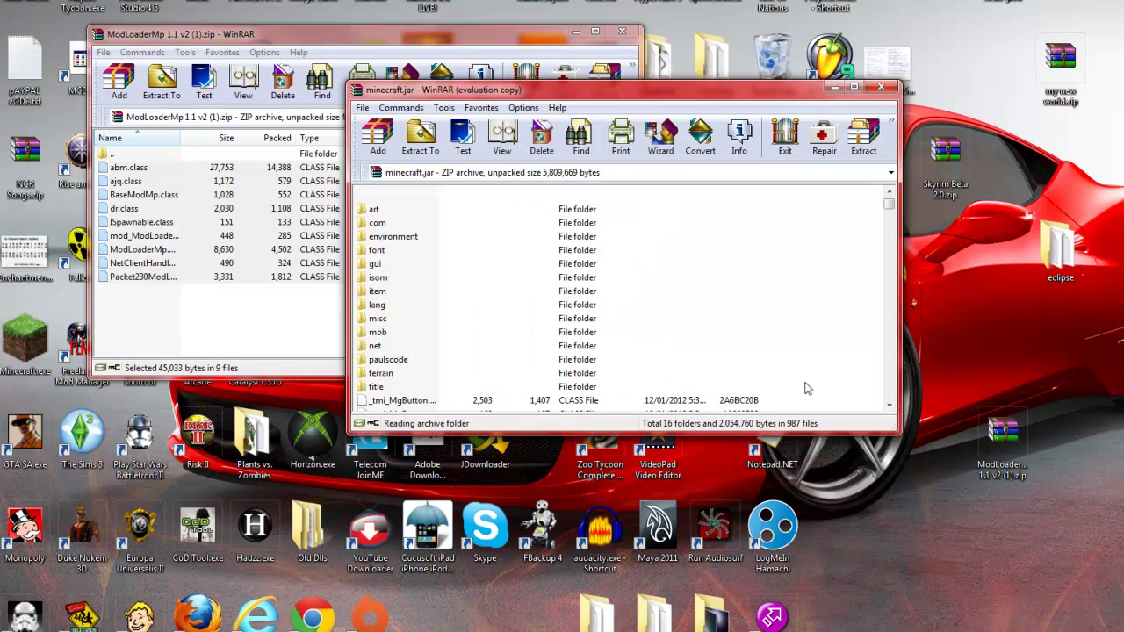
Close both WinRAR archives and select the Minecraft shortcut on the desktop.
scroll(526, 328, "down", 1)
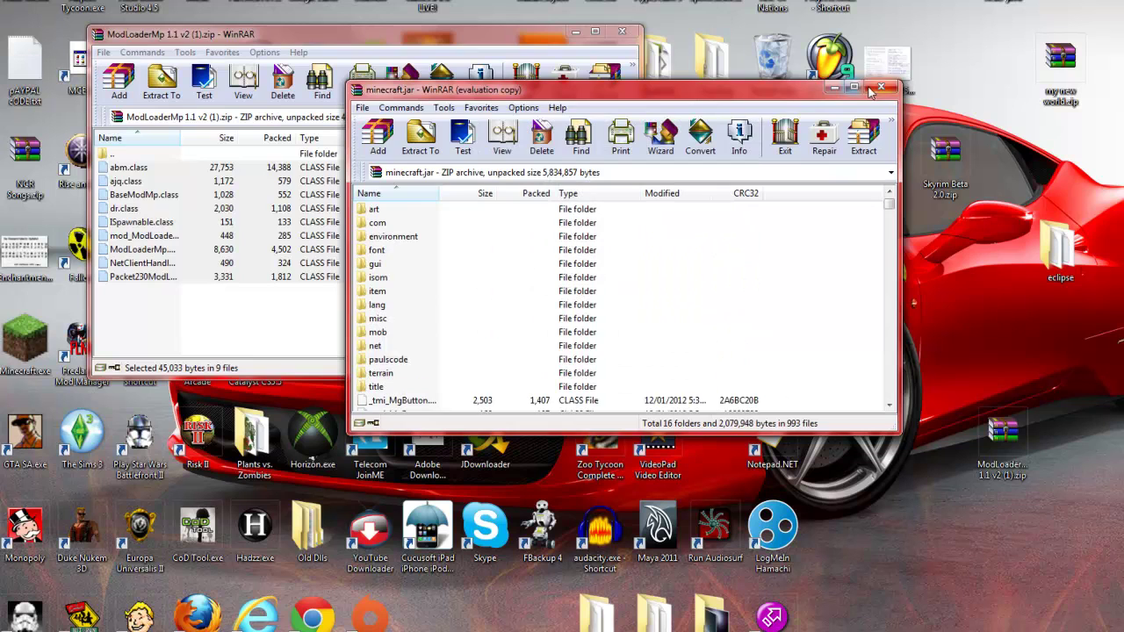
left_click(880, 88)
left_click(610, 35)
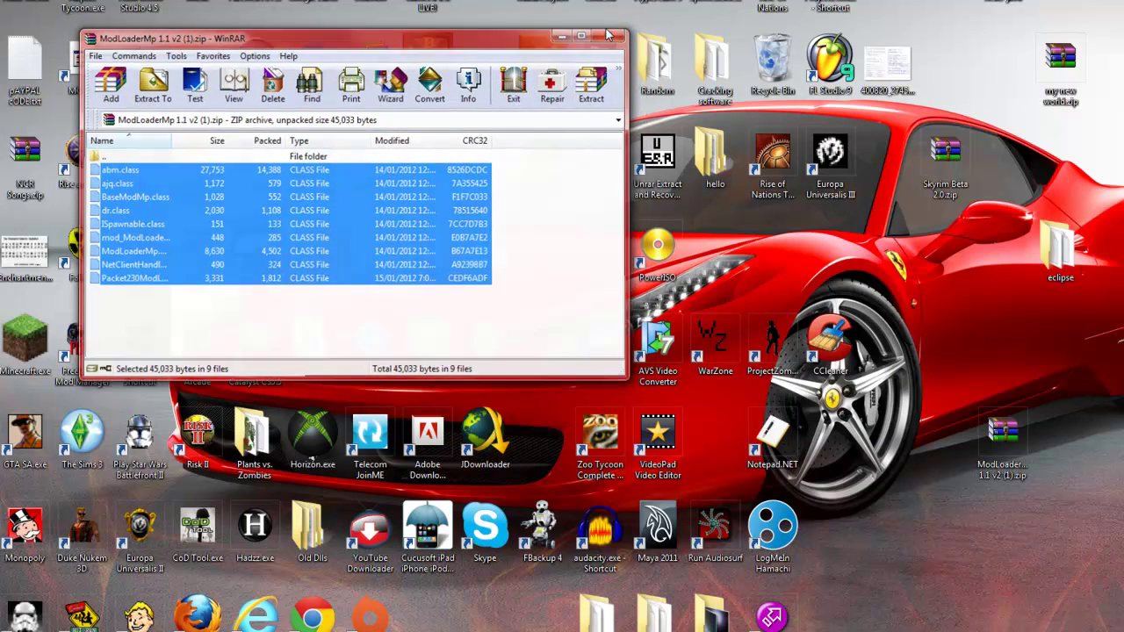
left_click(12, 329)
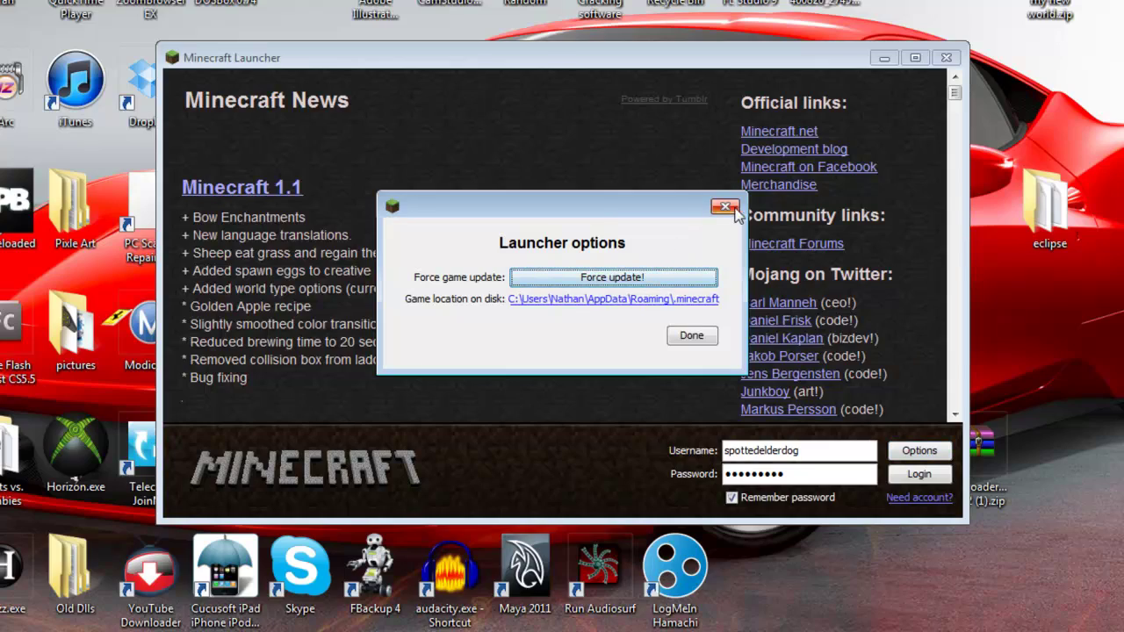
left_click(725, 207)
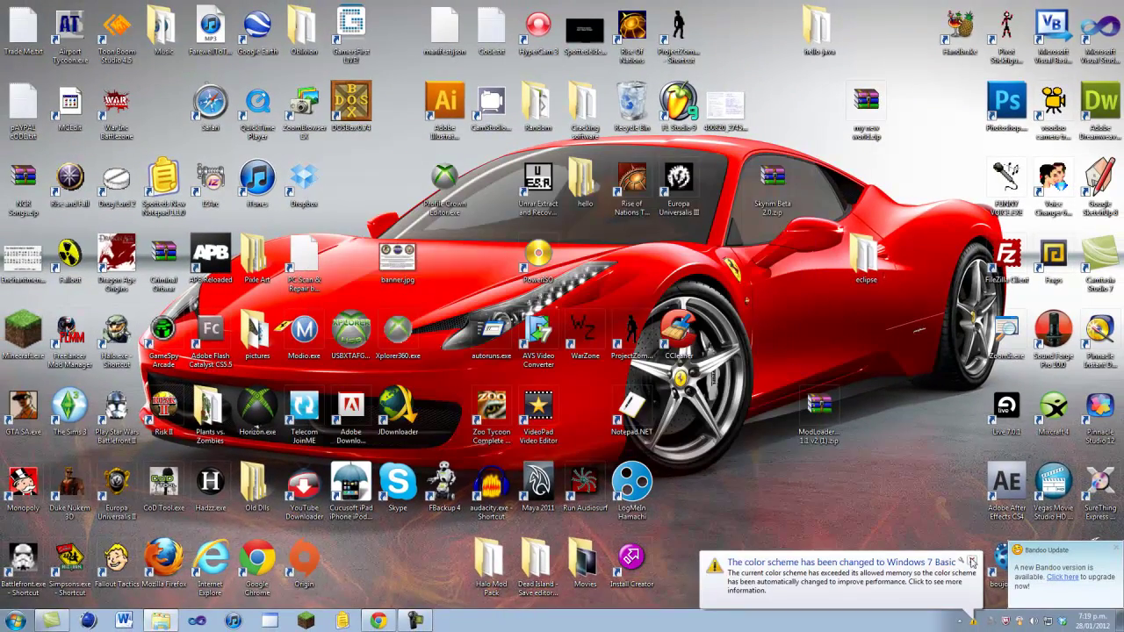
Close the tray notice about the colour scheme changing to Windows 7 Basic.
left_click(972, 561)
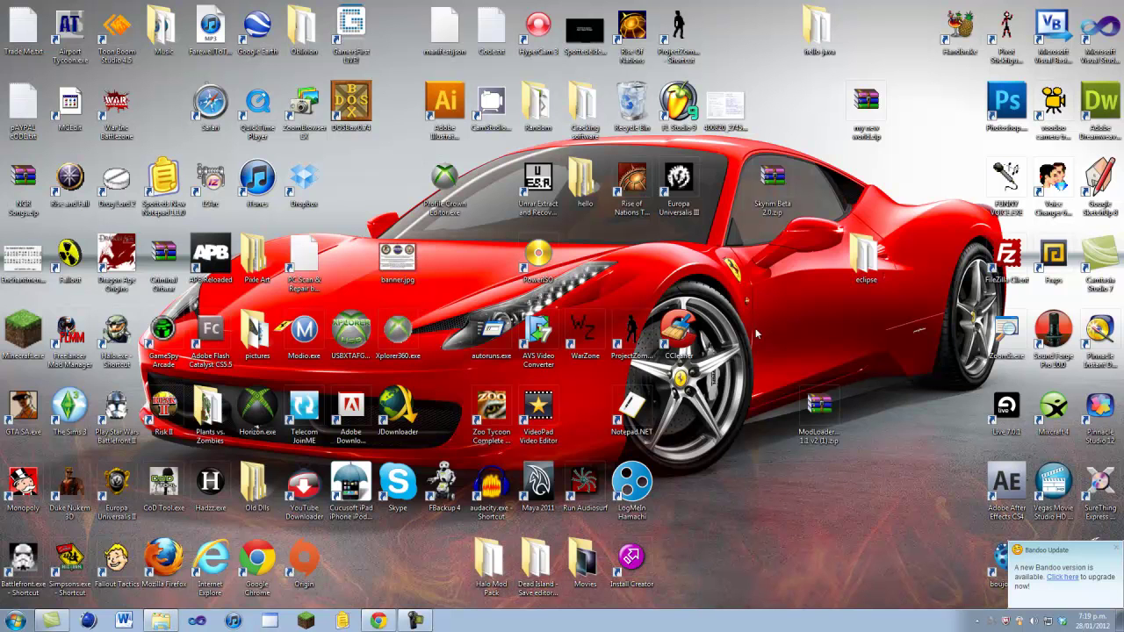